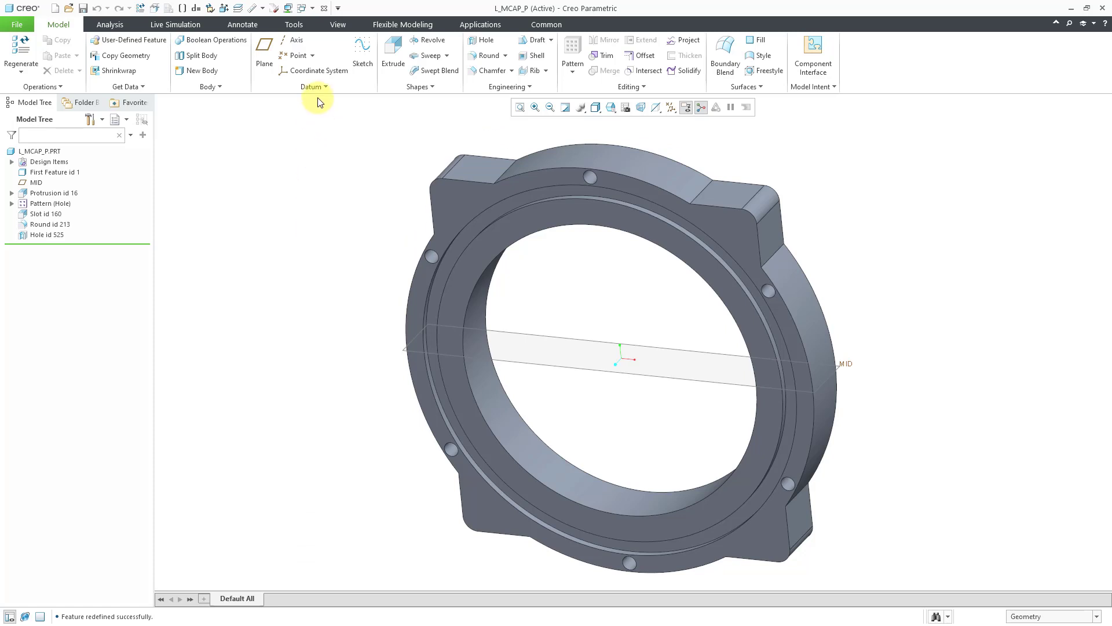
Glance at the extra datum options, then start redefining First Feature
{"action": "left_click", "coordinate": [347, 99]}
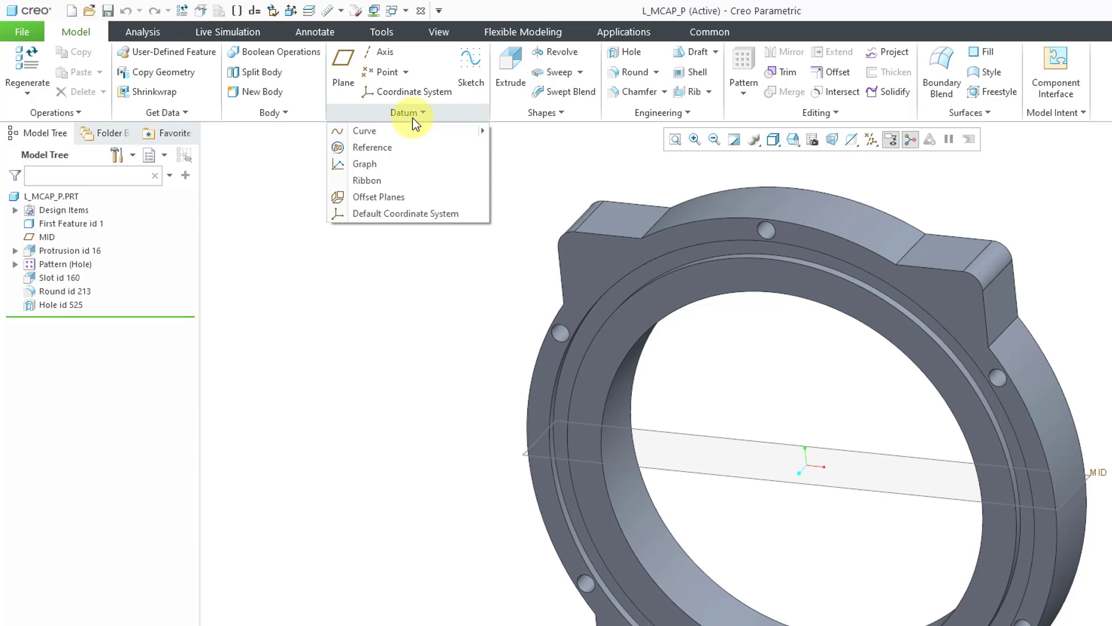
{"action": "left_click", "coordinate": [554, 148]}
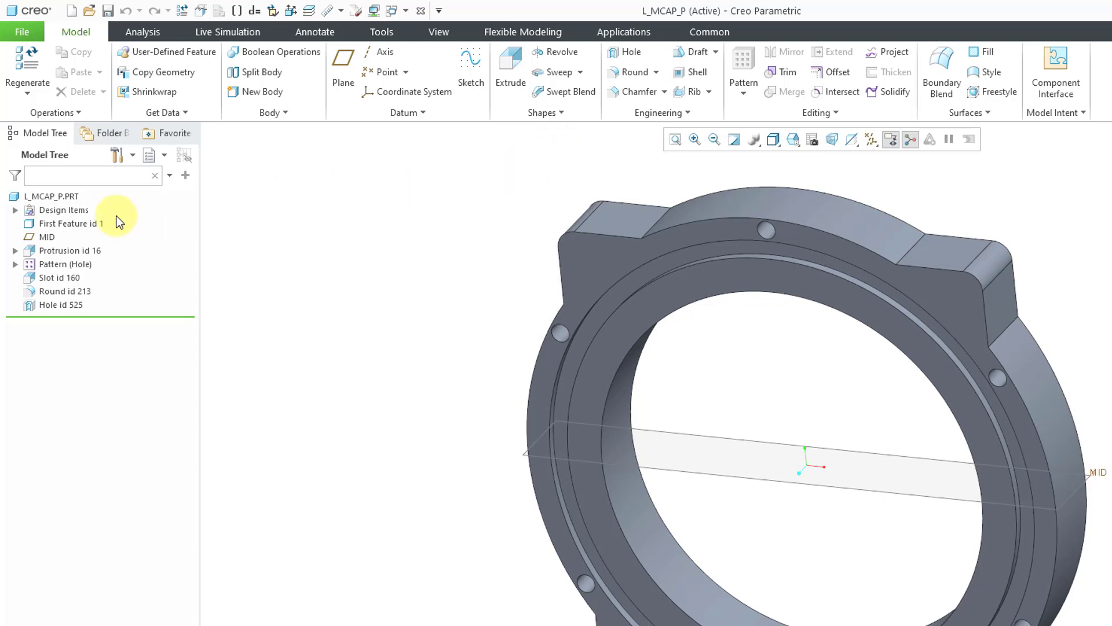
{"action": "left_click", "coordinate": [87, 225]}
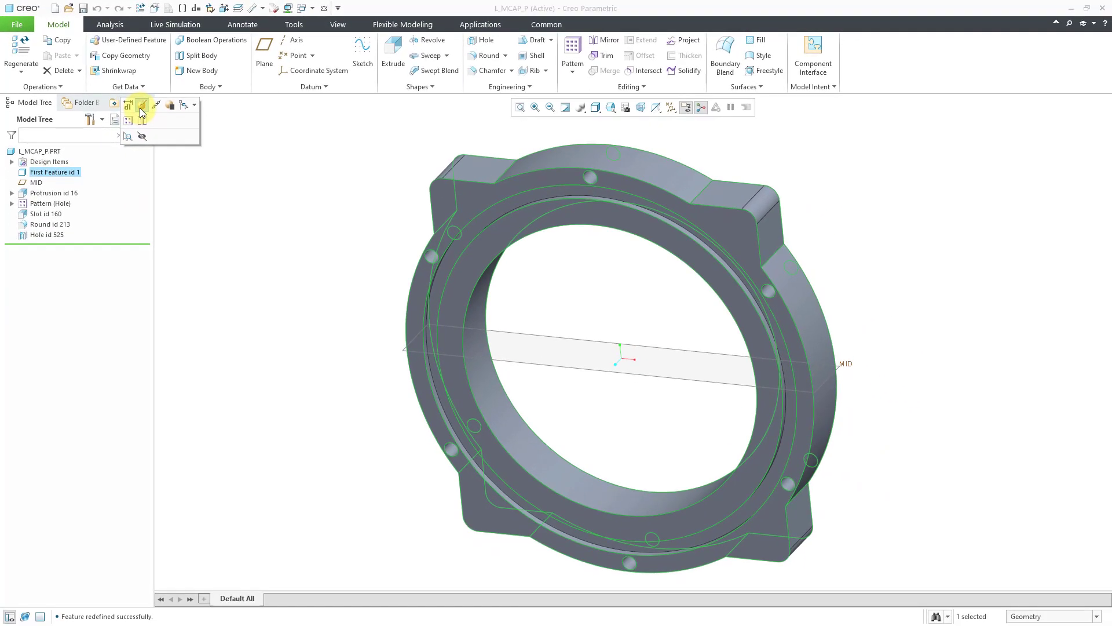
{"action": "left_click", "coordinate": [142, 105]}
Inspect First Feature's sketch, quit it without changes, and cancel the feature edit
{"action": "scroll", "coordinate": [597, 327], "scroll_direction": "up", "scroll_amount": 3}
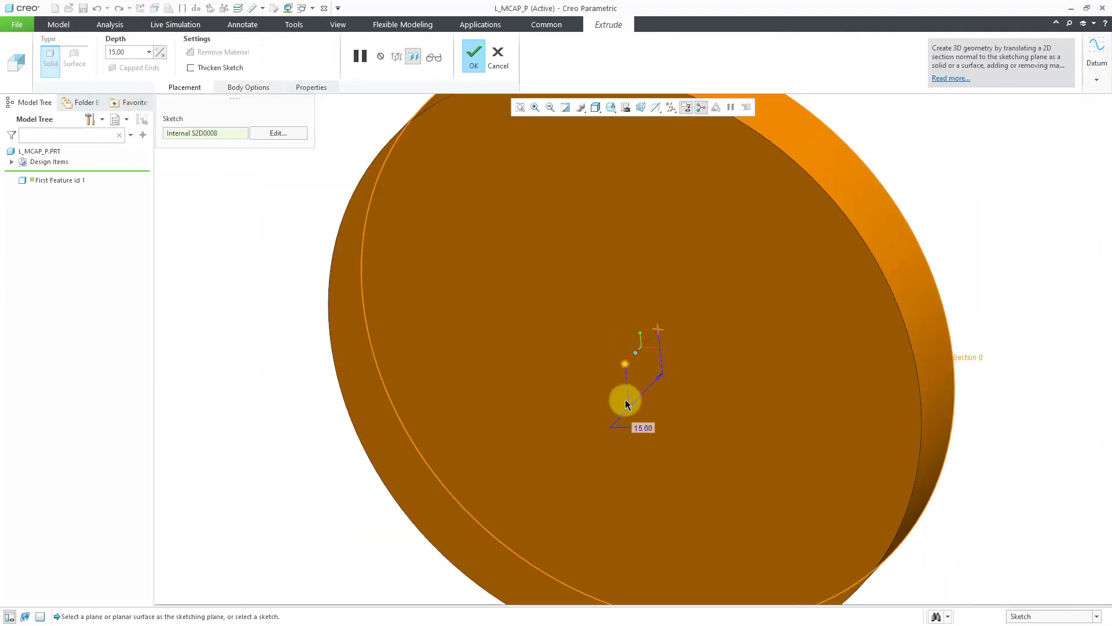
{"action": "scroll", "coordinate": [626, 403], "scroll_direction": "up", "scroll_amount": 2}
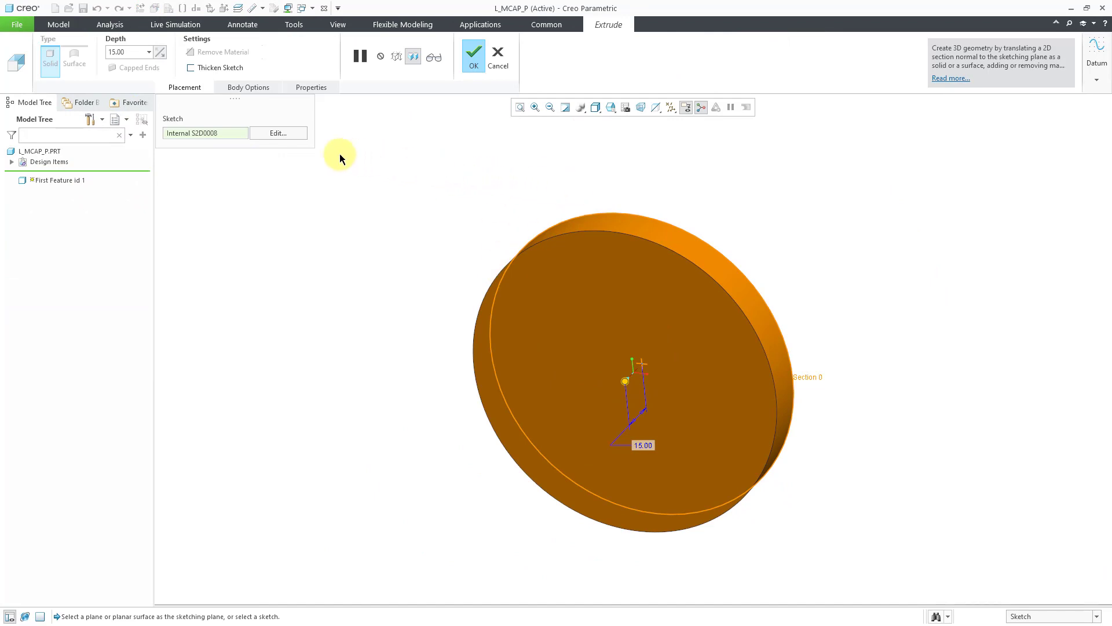
{"action": "left_click", "coordinate": [277, 133]}
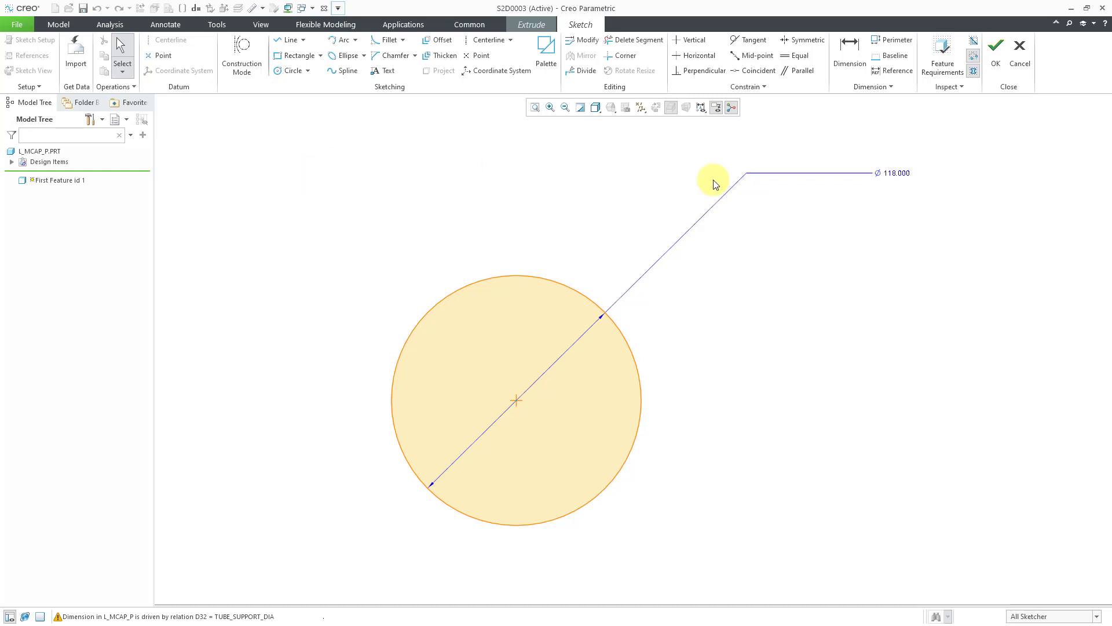
{"action": "left_click", "coordinate": [1018, 62]}
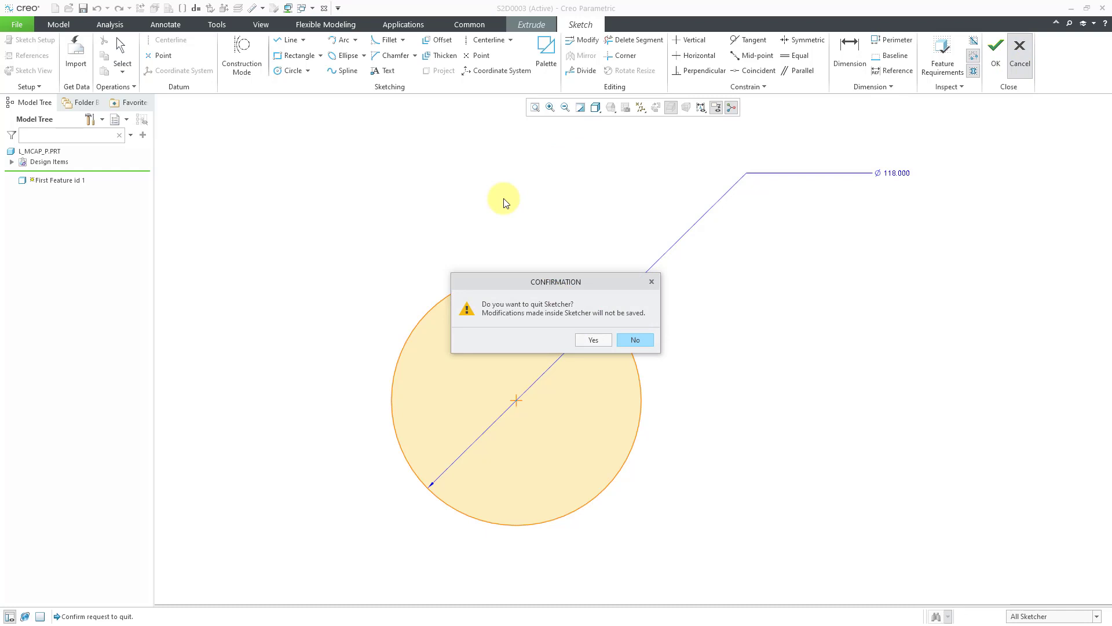
{"action": "left_click", "coordinate": [595, 340]}
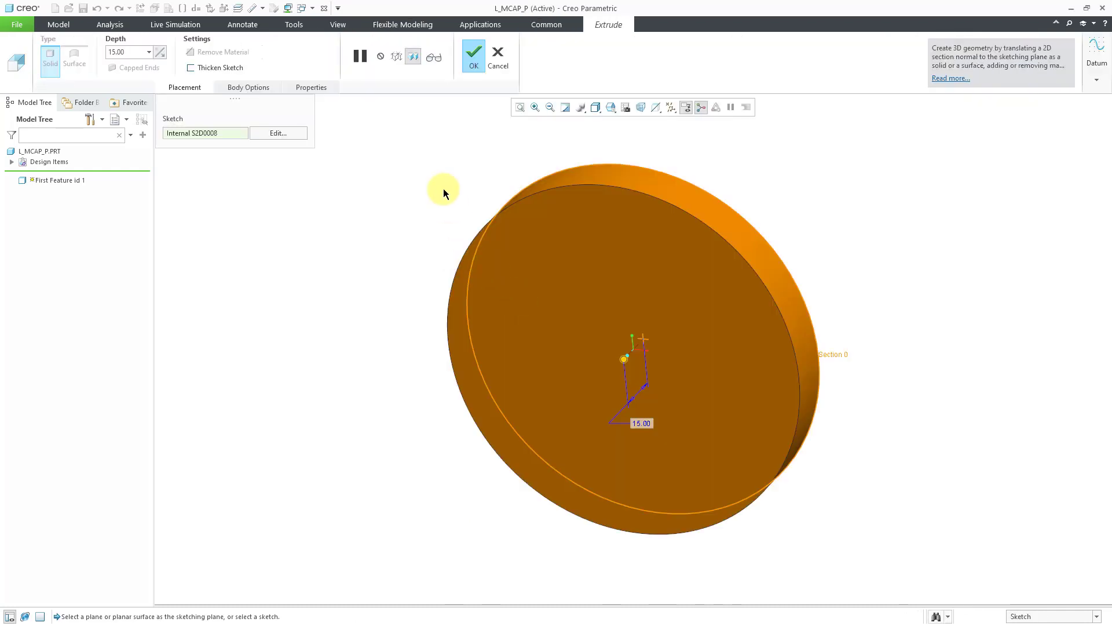
{"action": "left_click", "coordinate": [501, 55]}
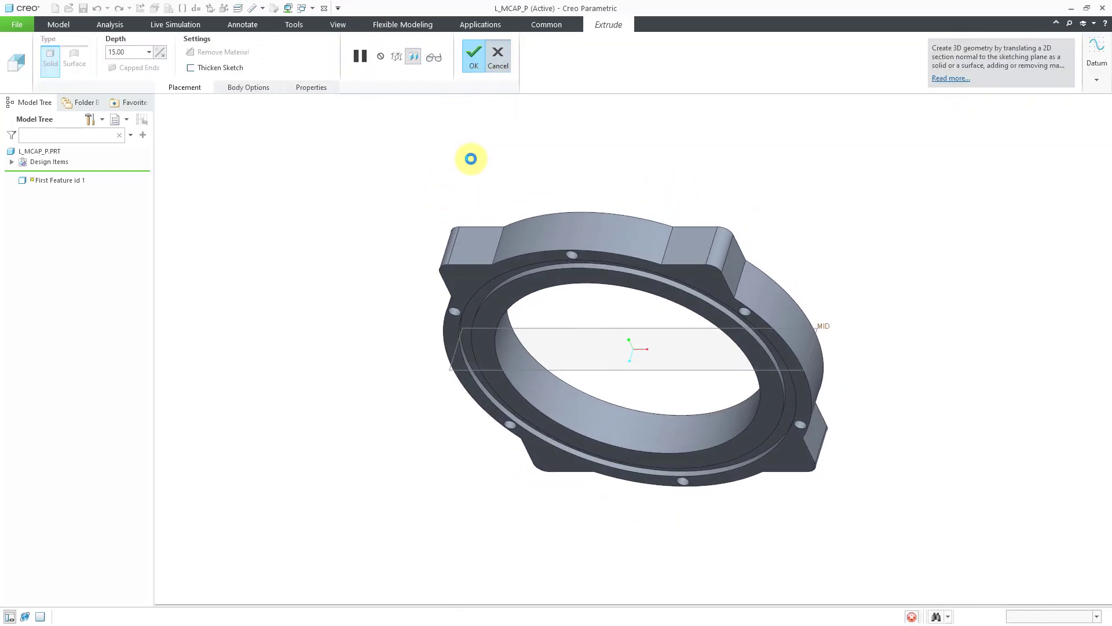
Clear the First Feature and MID selections and show the extra datum options list
{"action": "left_click", "coordinate": [482, 159]}
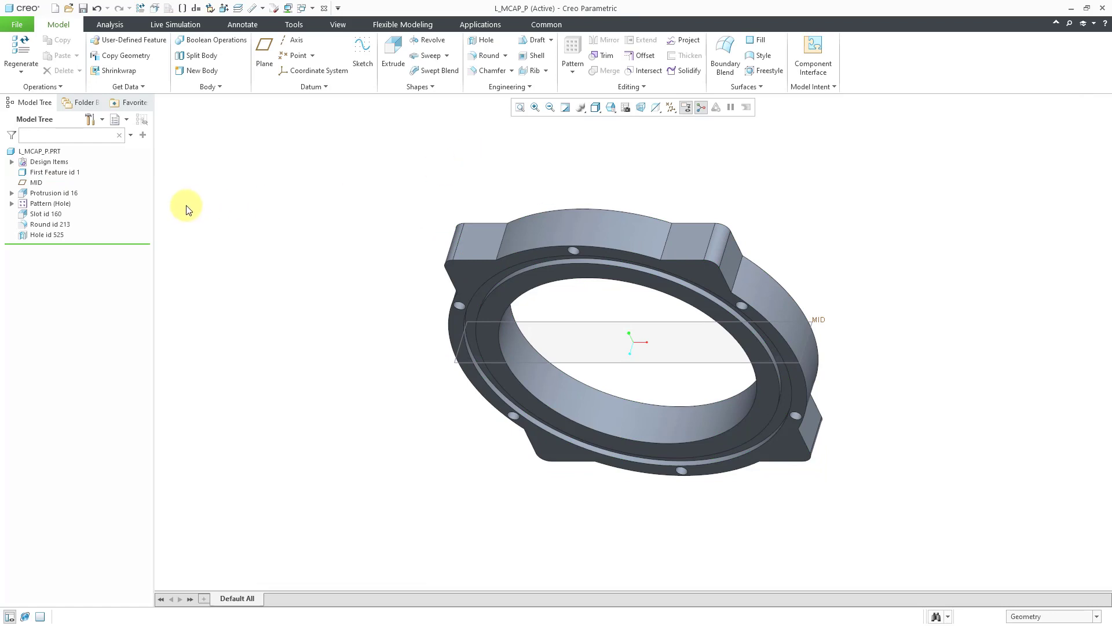
{"action": "left_click", "coordinate": [36, 183]}
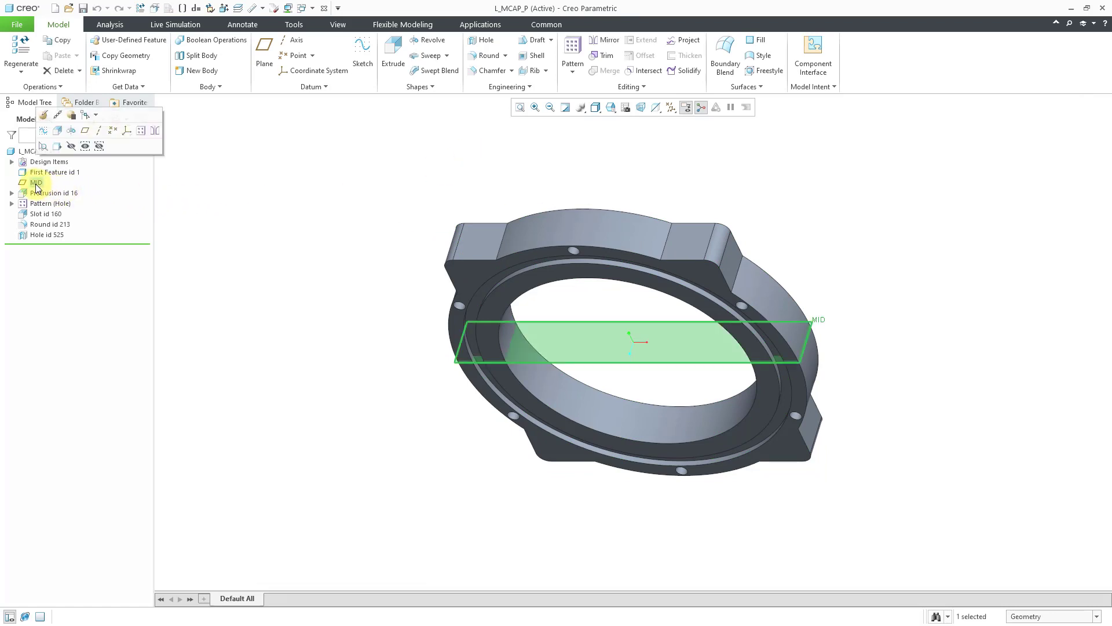
{"action": "left_click", "coordinate": [216, 185]}
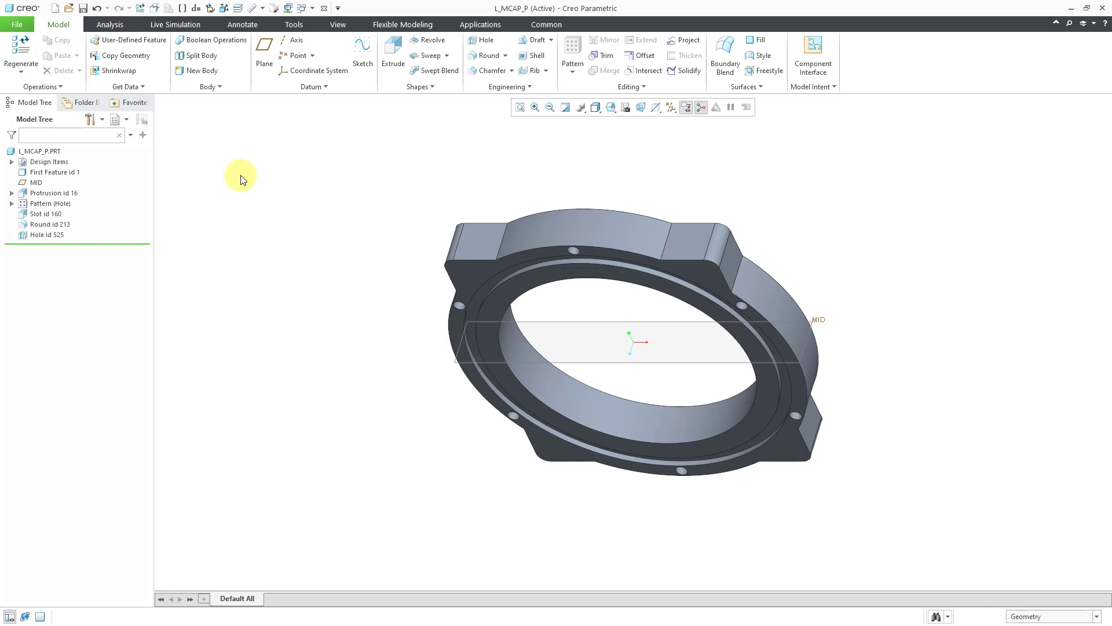
{"action": "left_click", "coordinate": [299, 91]}
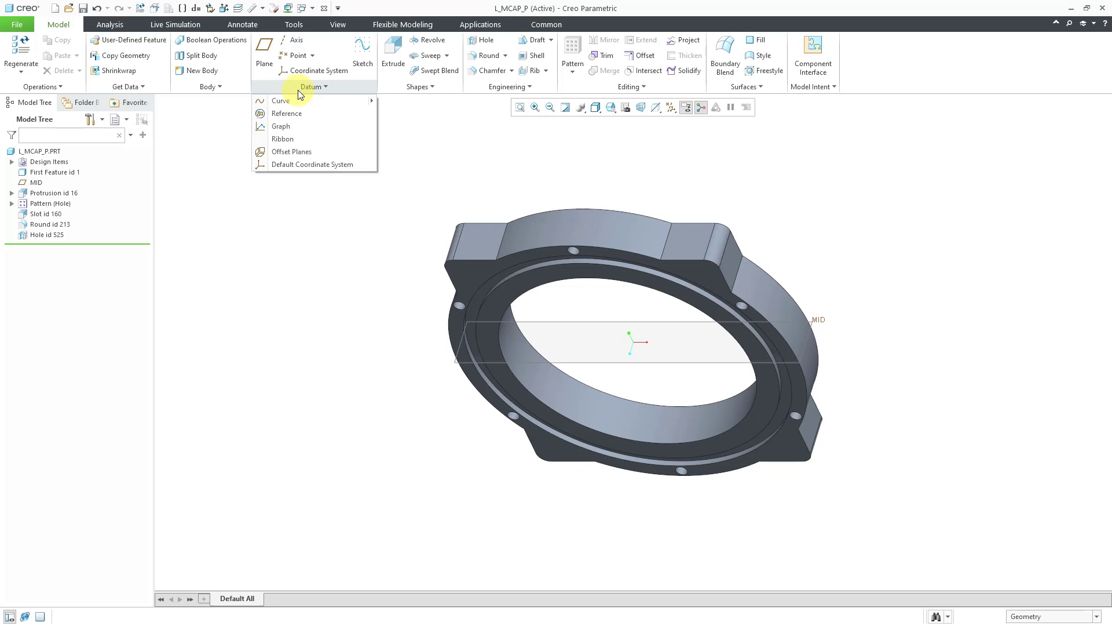
Add default coordinate system CS0, hide the spin center, and move CS0 below First Feature
{"action": "left_click", "coordinate": [317, 168]}
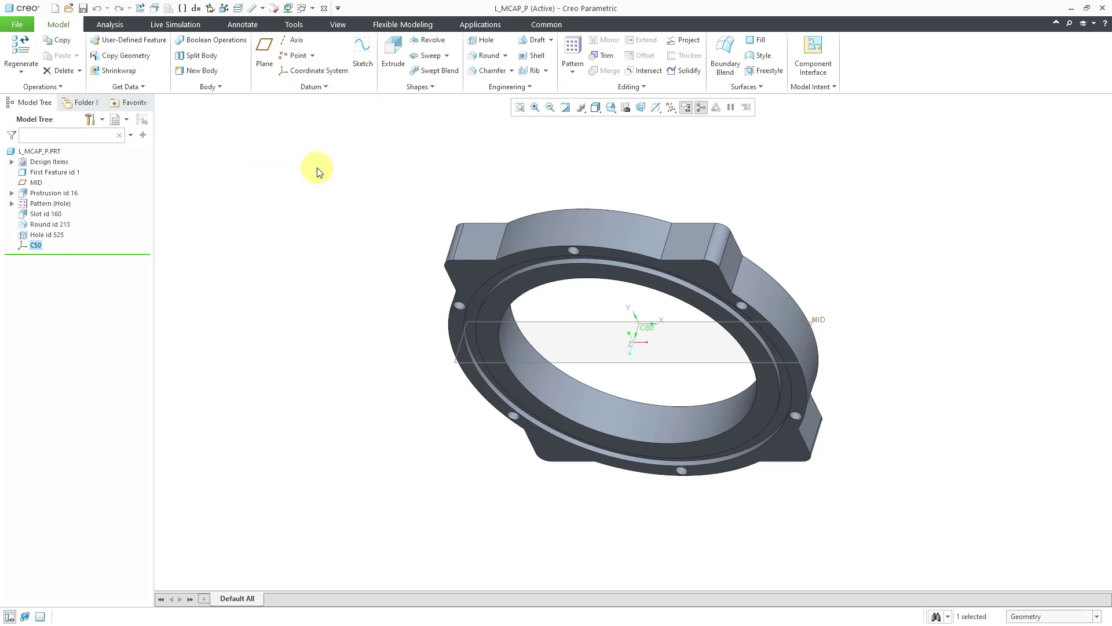
{"action": "left_click", "coordinate": [253, 197]}
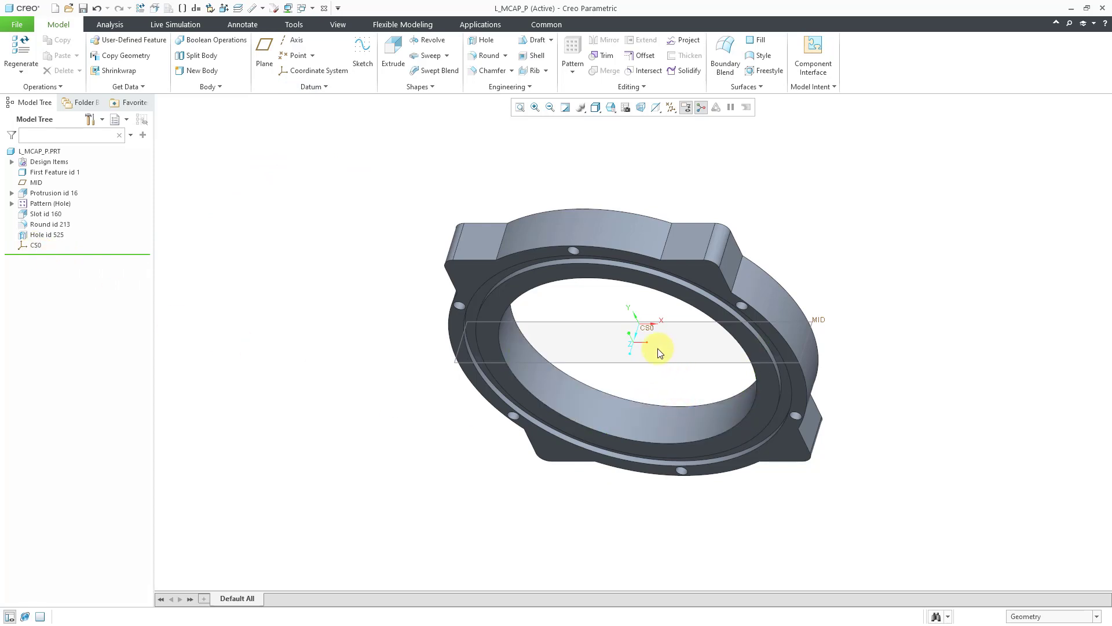
{"action": "left_click", "coordinate": [702, 109]}
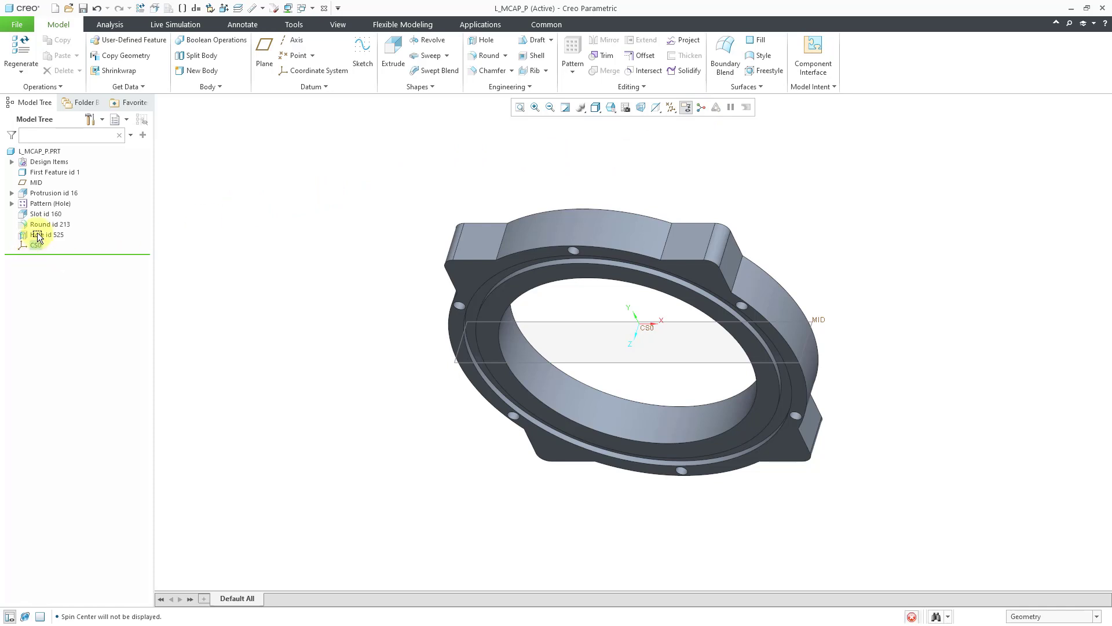
{"action": "left_click_drag", "start_coordinate": [36, 244], "coordinate": [43, 177]}
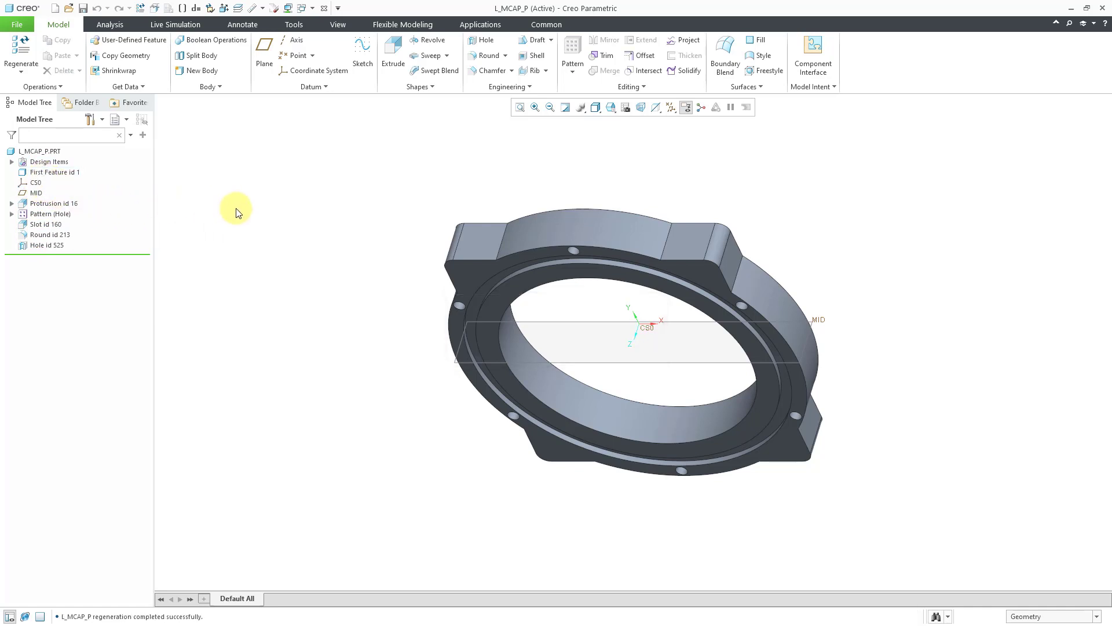
{"action": "left_click", "coordinate": [33, 183]}
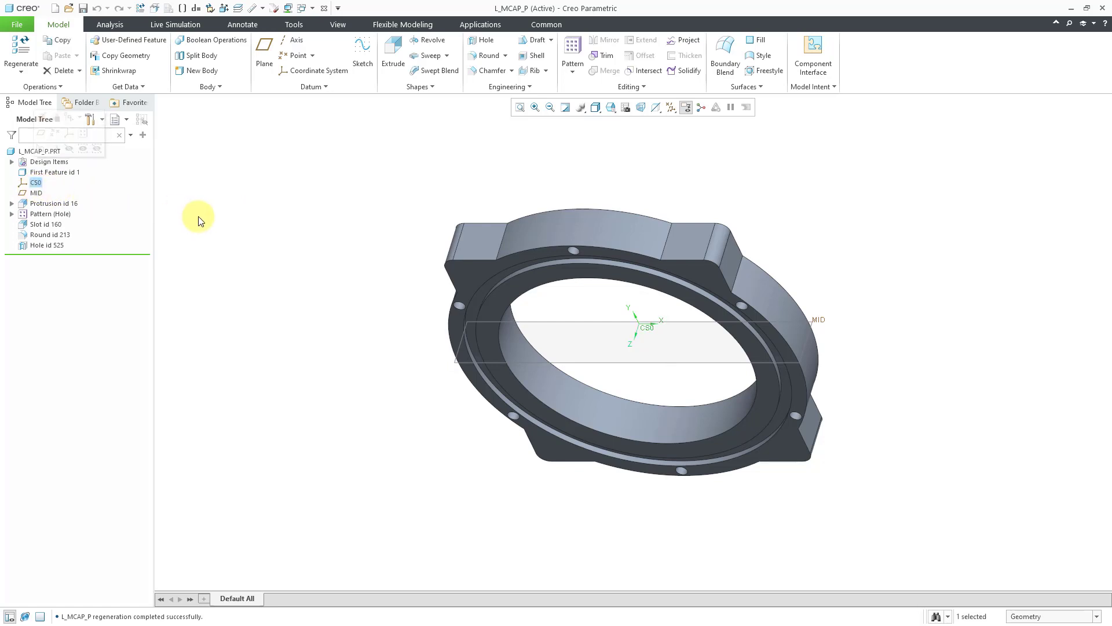
Create offset datum planes from the default origin, keeping the 0.0000 offsets
{"action": "left_click", "coordinate": [224, 229]}
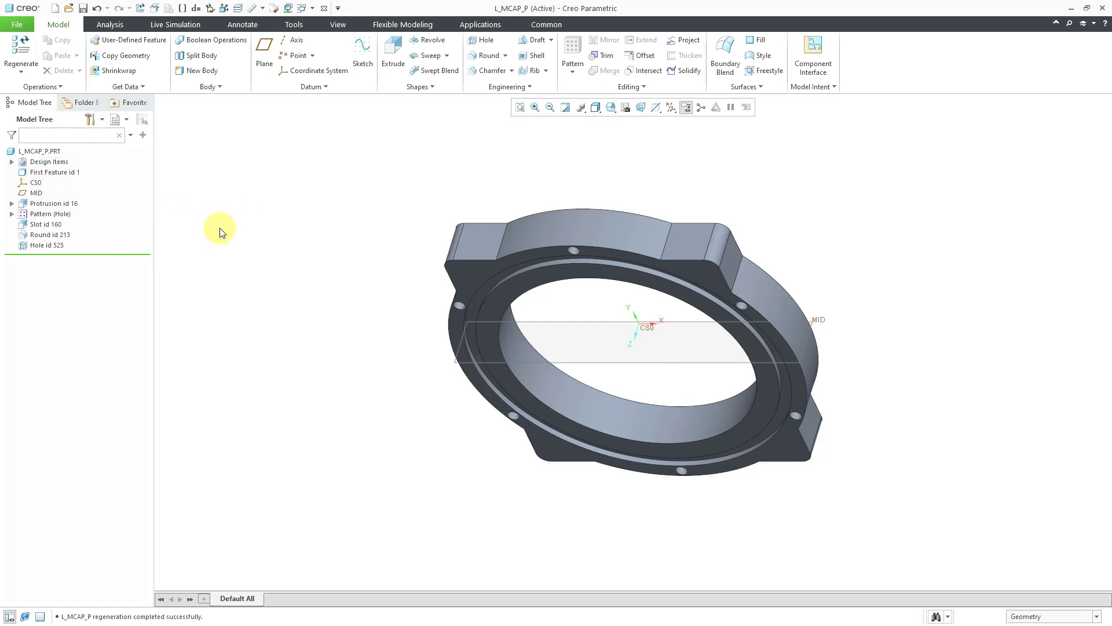
{"action": "left_click", "coordinate": [286, 86]}
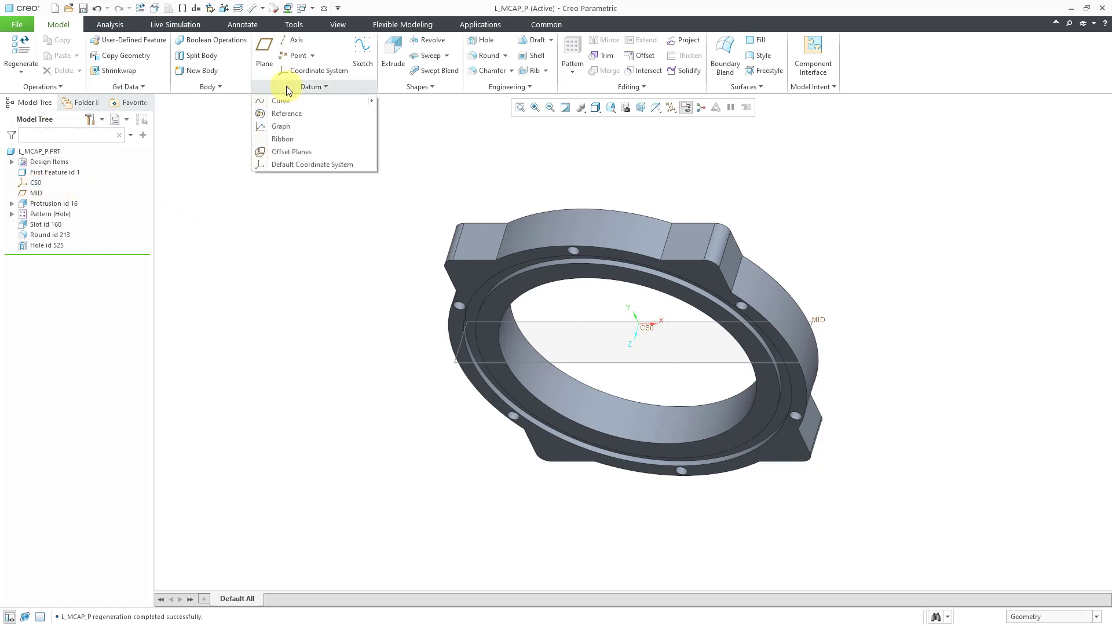
{"action": "left_click", "coordinate": [315, 149]}
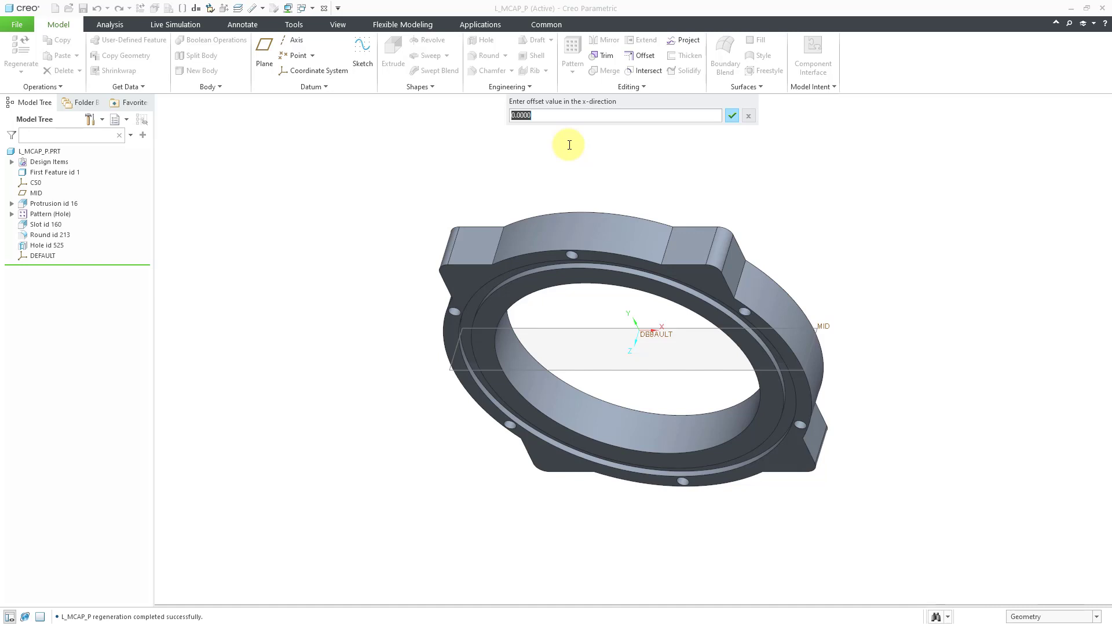
{"action": "key", "text": "Return"}
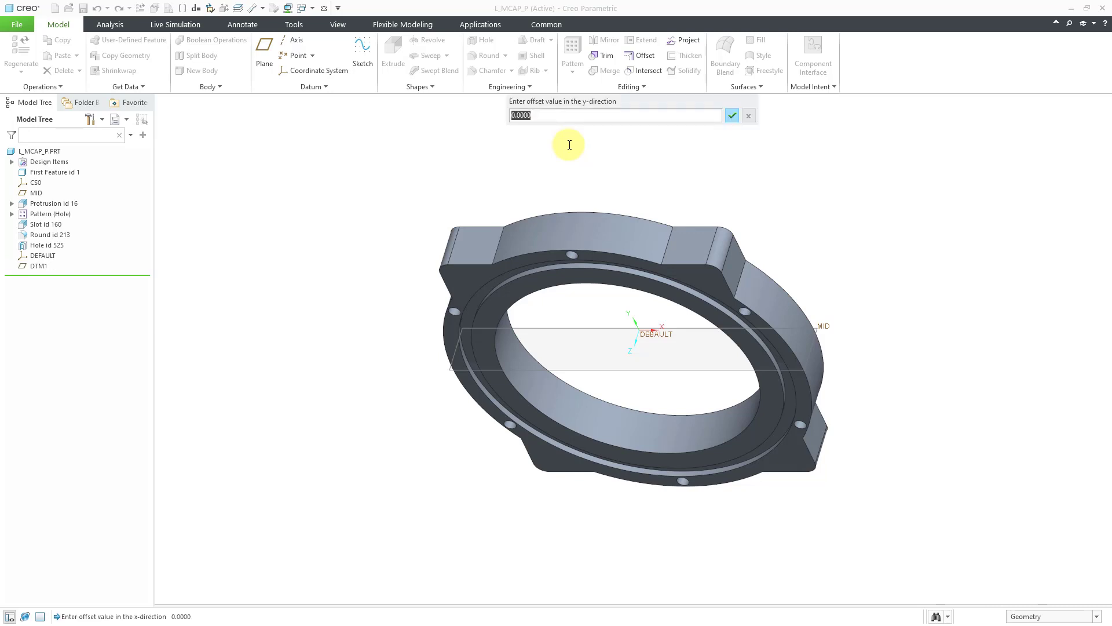
{"action": "key", "text": "Return"}
{"action": "key", "text": "Return"}
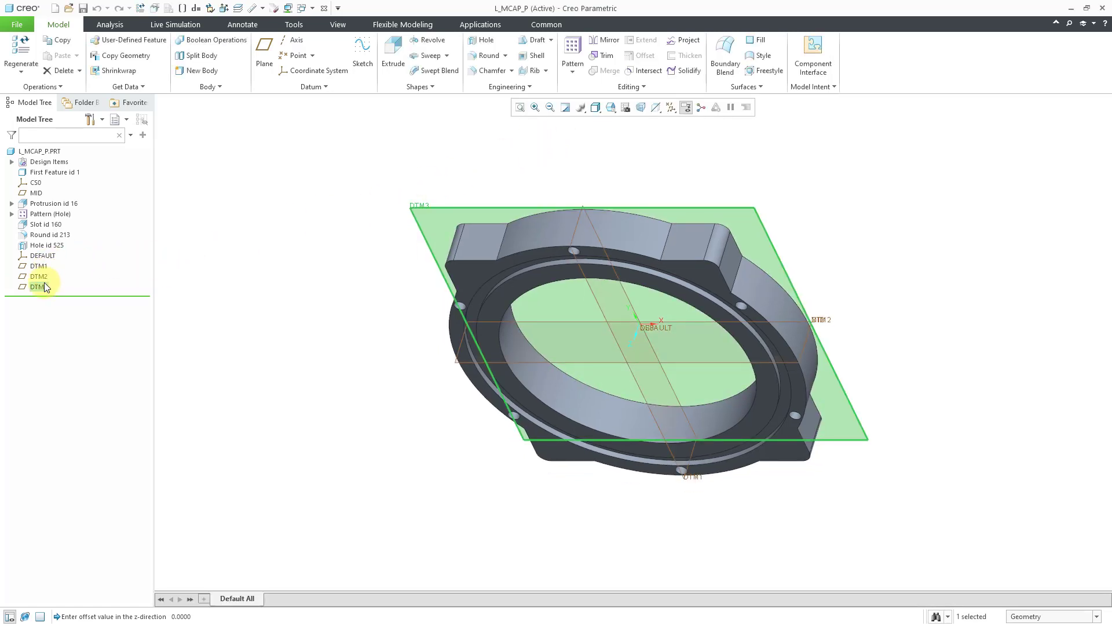
Move DEFAULT and DTM1–DTM3 together to sit directly below First Feature
{"action": "left_click", "coordinate": [229, 264]}
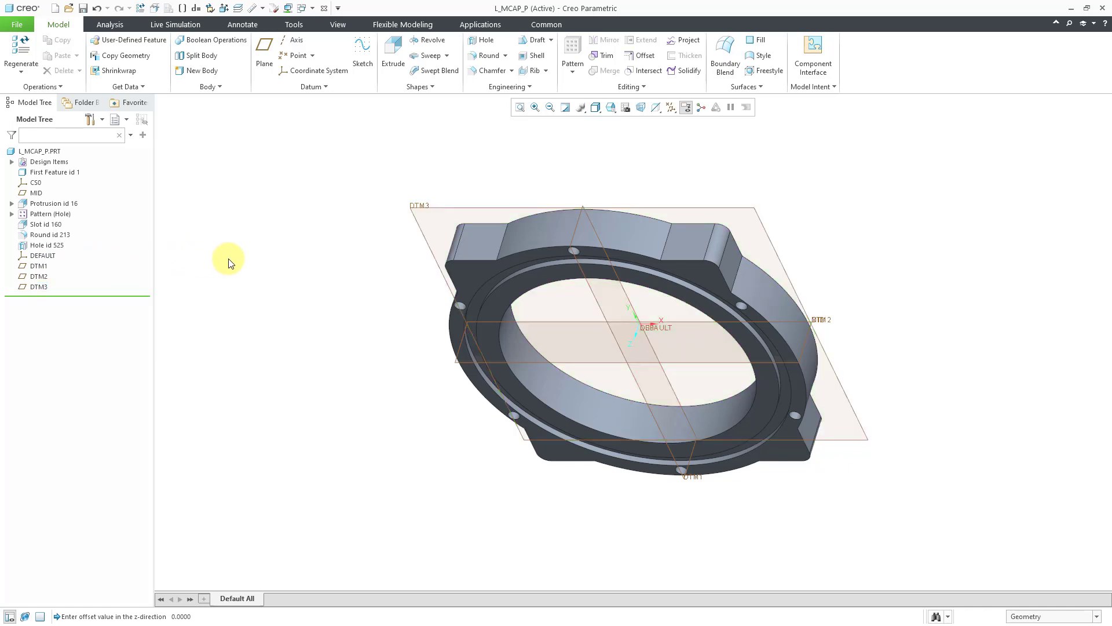
{"action": "left_click", "coordinate": [50, 256]}
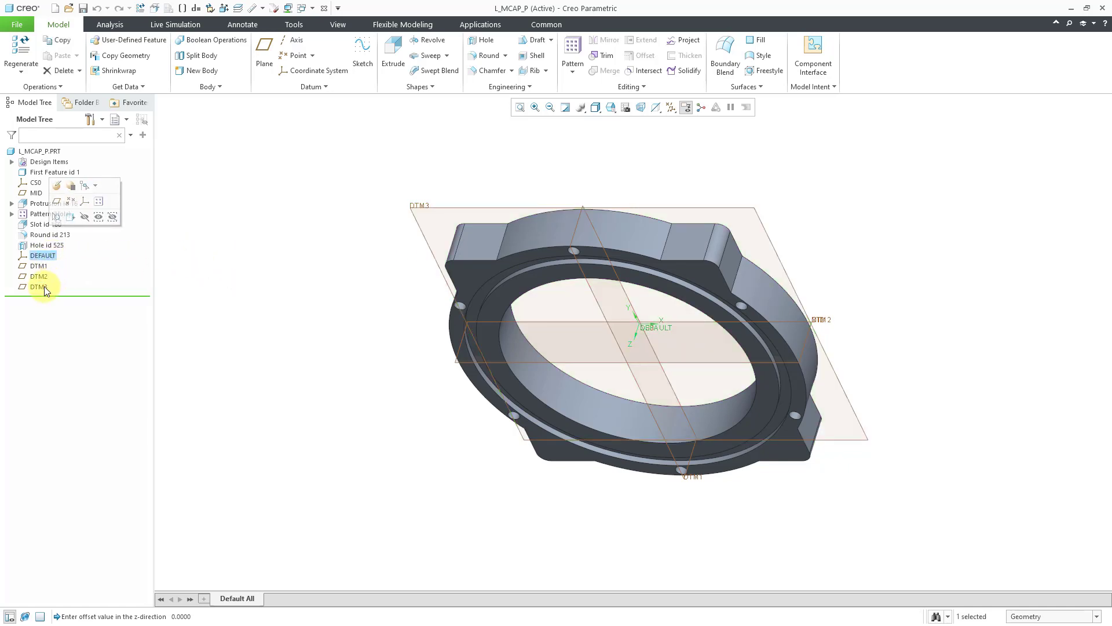
{"action": "left_click", "coordinate": [44, 286], "text": "shift"}
{"action": "left_click_drag", "start_coordinate": [41, 255], "coordinate": [47, 230]}
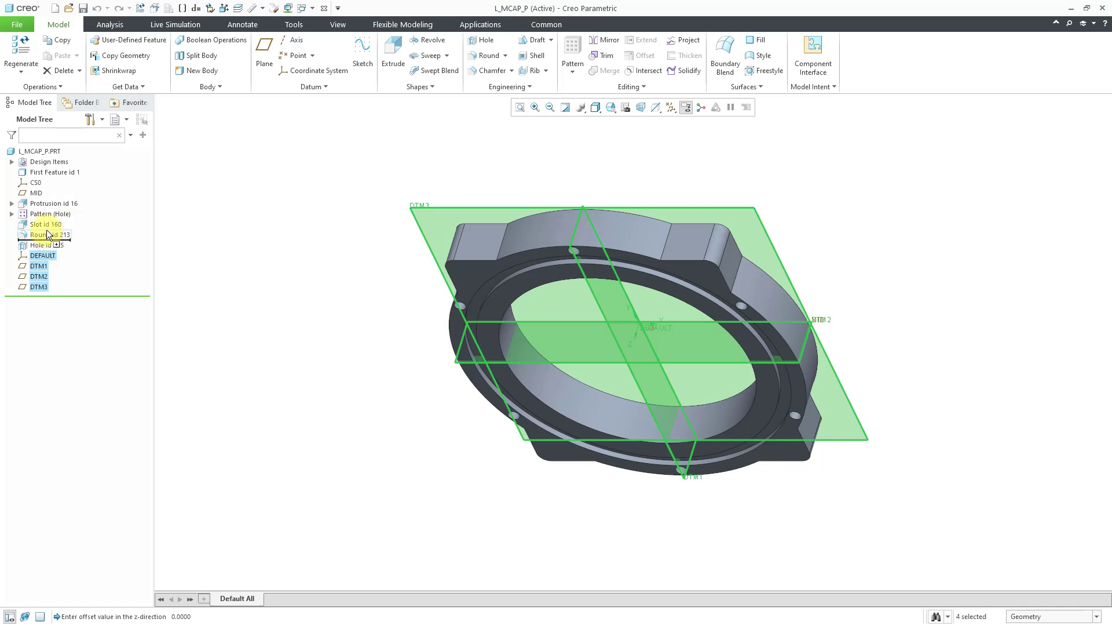
{"action": "mouse_move", "coordinate": [46, 174]}
{"action": "left_mouse_down"}
{"action": "mouse_move", "coordinate": [46, 162]}
{"action": "mouse_move", "coordinate": [47, 175]}
{"action": "left_mouse_up"}
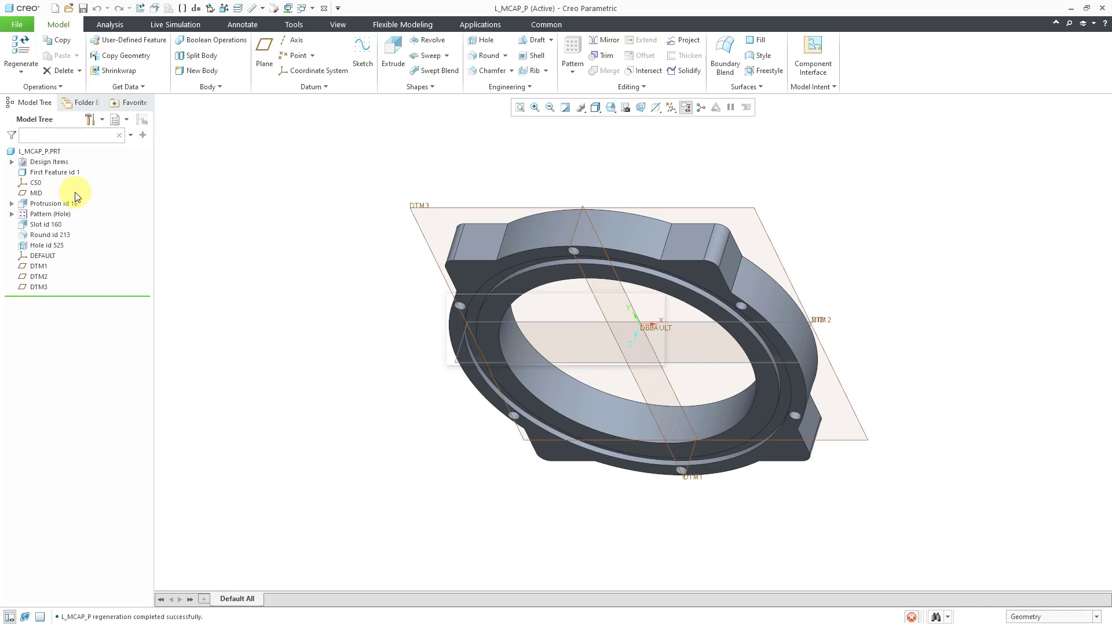
{"action": "left_click", "coordinate": [36, 225]}
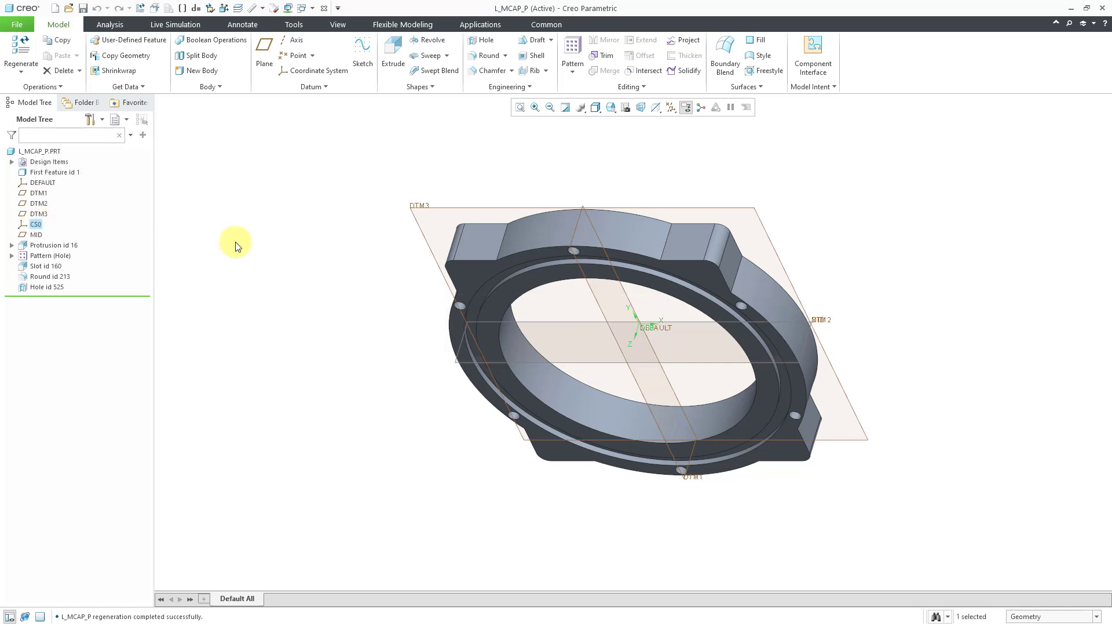
{"action": "left_click", "coordinate": [236, 246]}
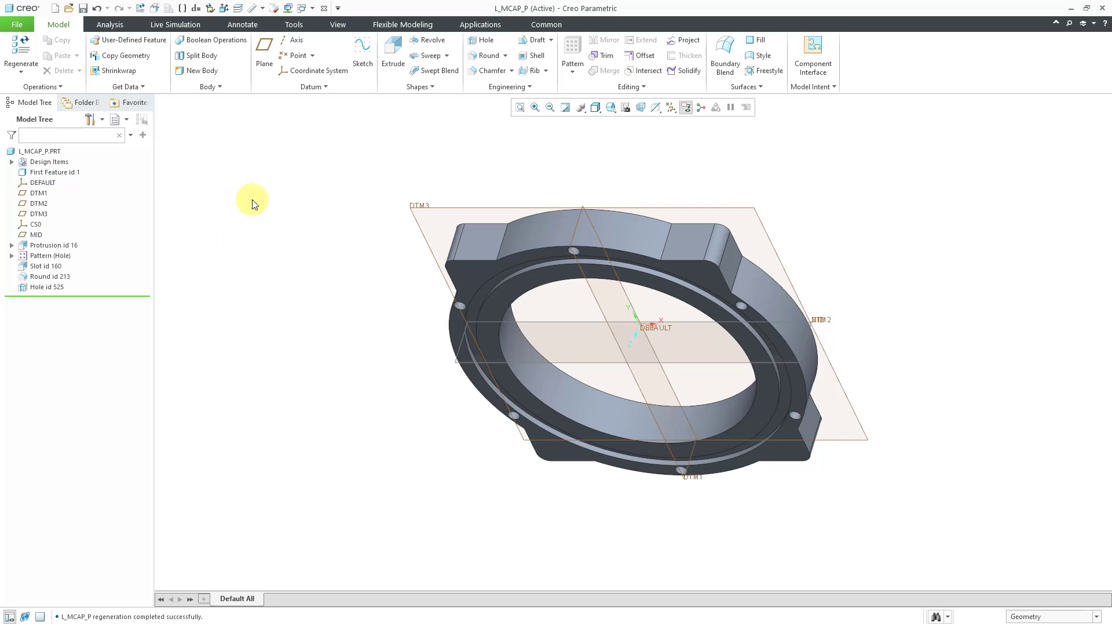
{"action": "left_click", "coordinate": [313, 87]}
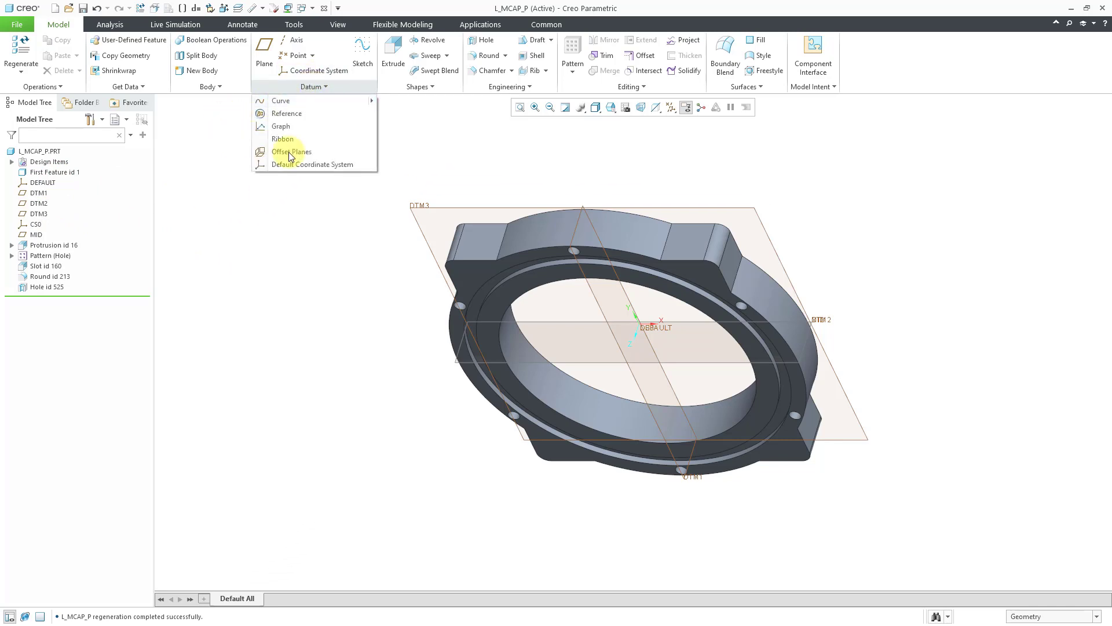